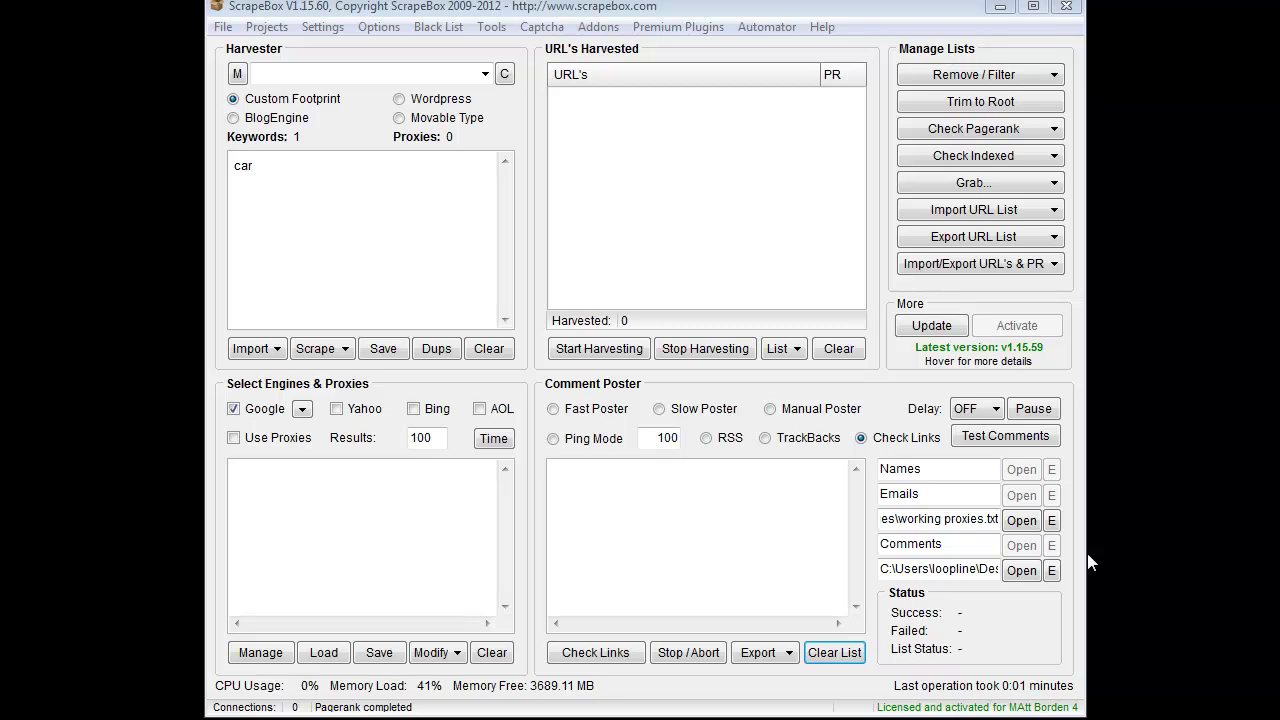
Step: Check the list of available ScrapeBox addons and their installed versions, and close it
{"action": "left_click", "coordinate": [598, 27]}
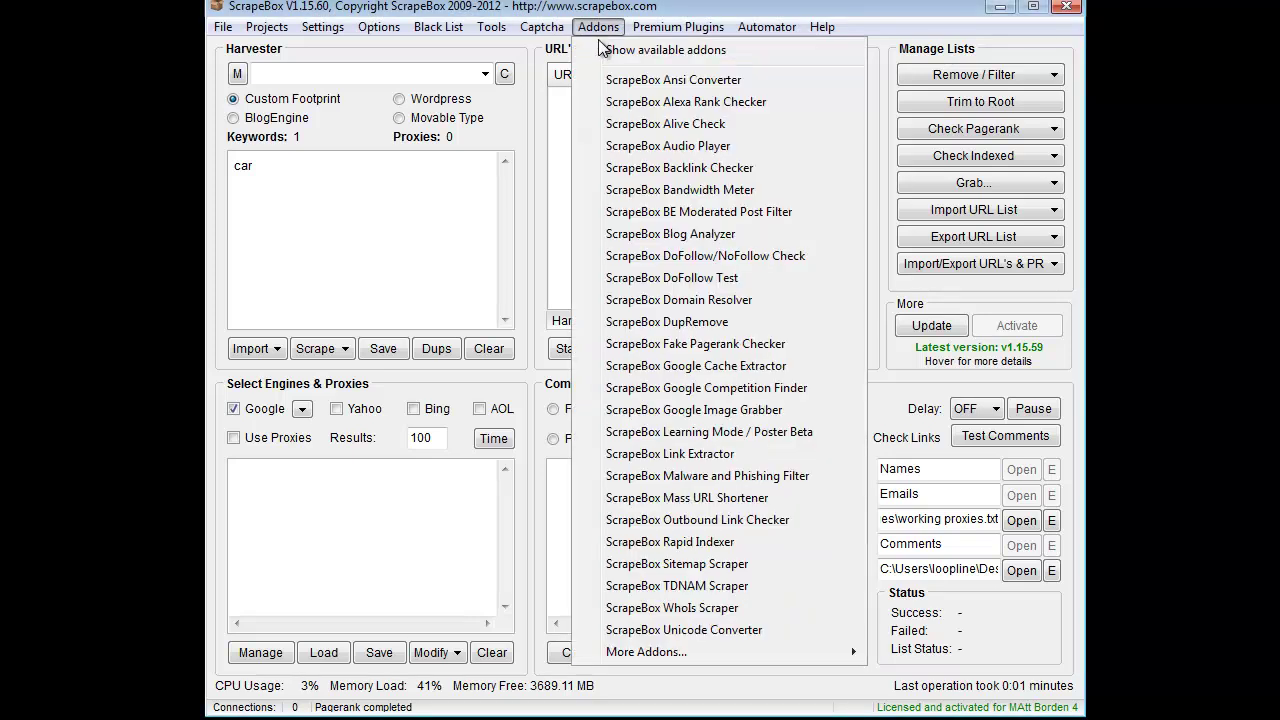
{"action": "left_click", "coordinate": [628, 52]}
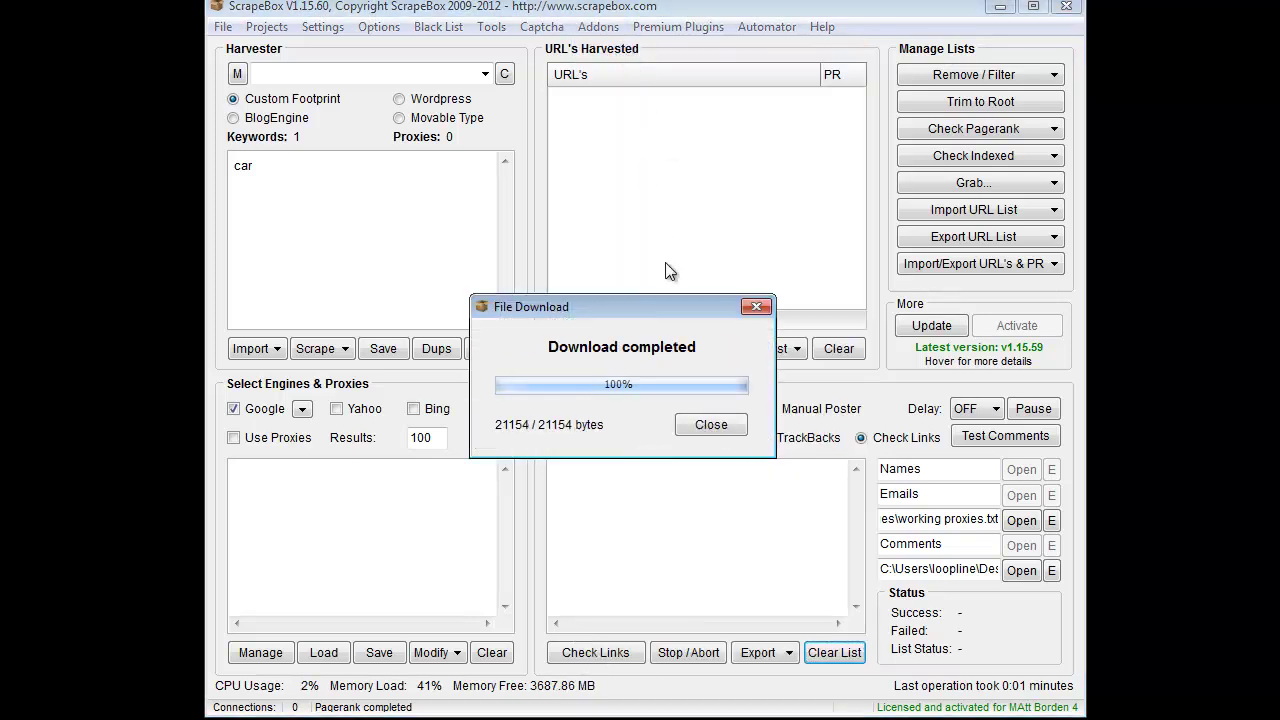
{"action": "left_click", "coordinate": [712, 425]}
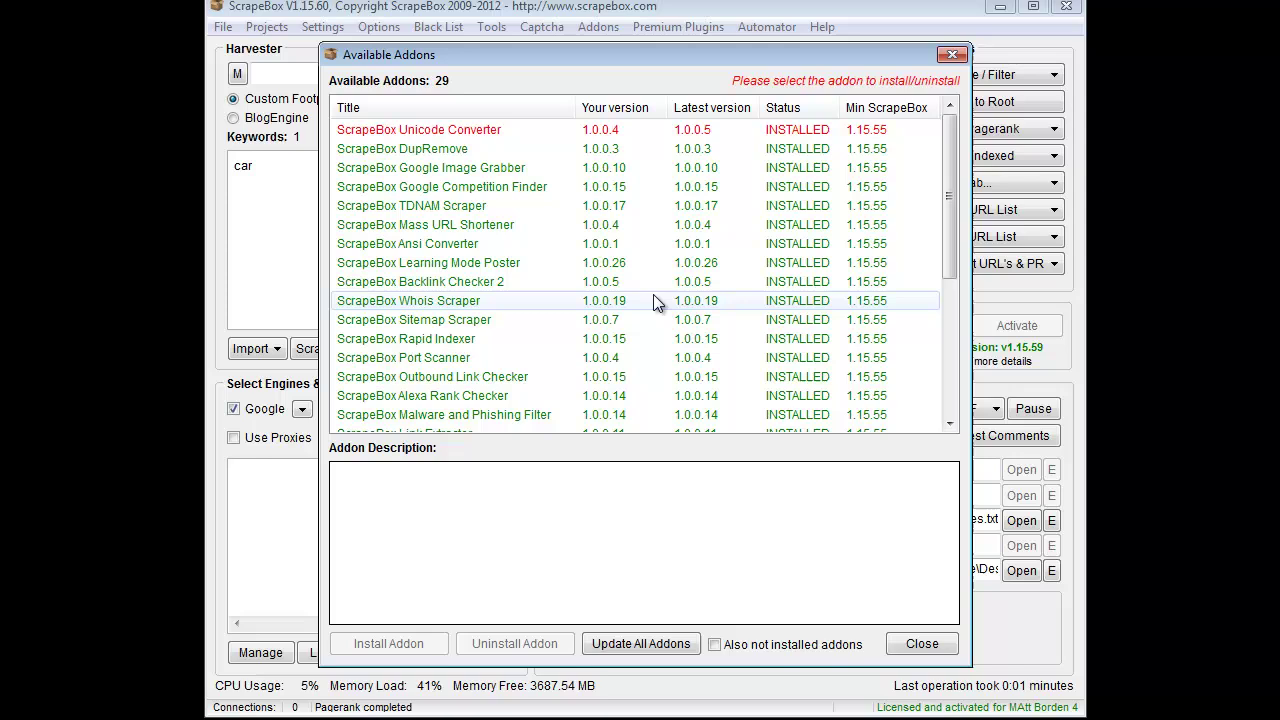
{"action": "left_click", "coordinate": [922, 645]}
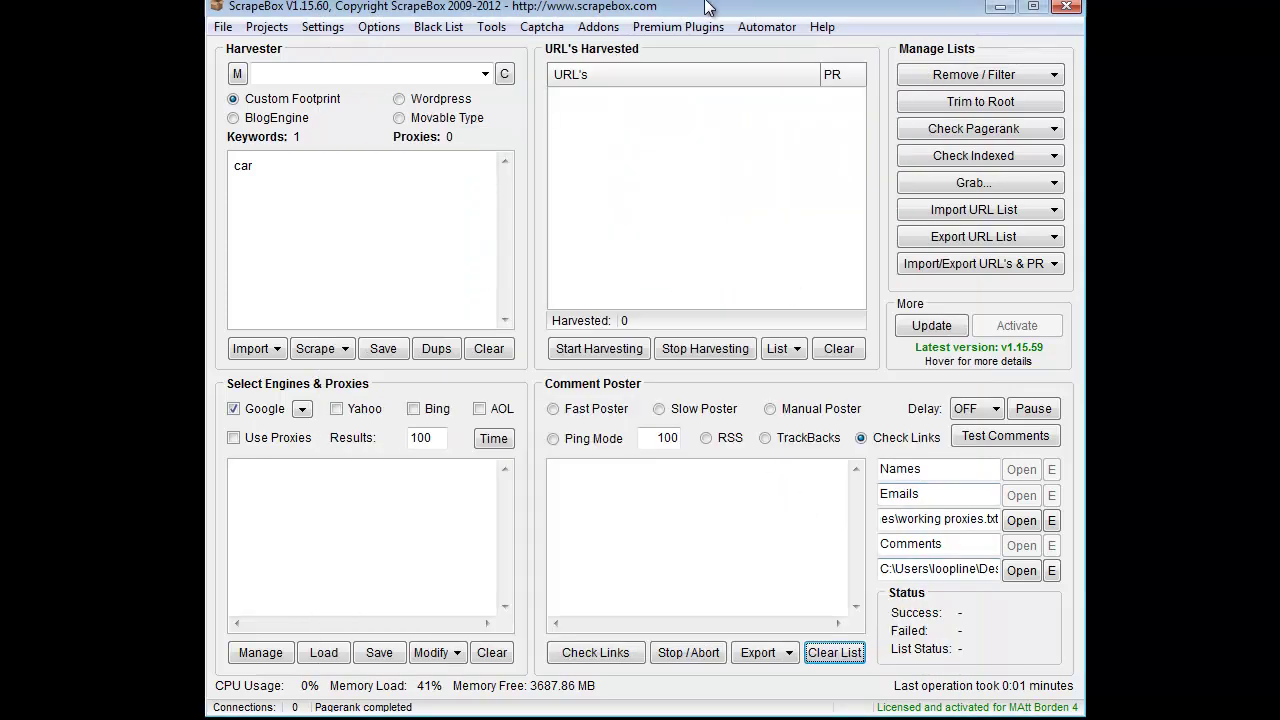
Step: Open the ScrapeBox DupRemove addon and place its window over the main window with all its sections in view
{"action": "left_click", "coordinate": [595, 28]}
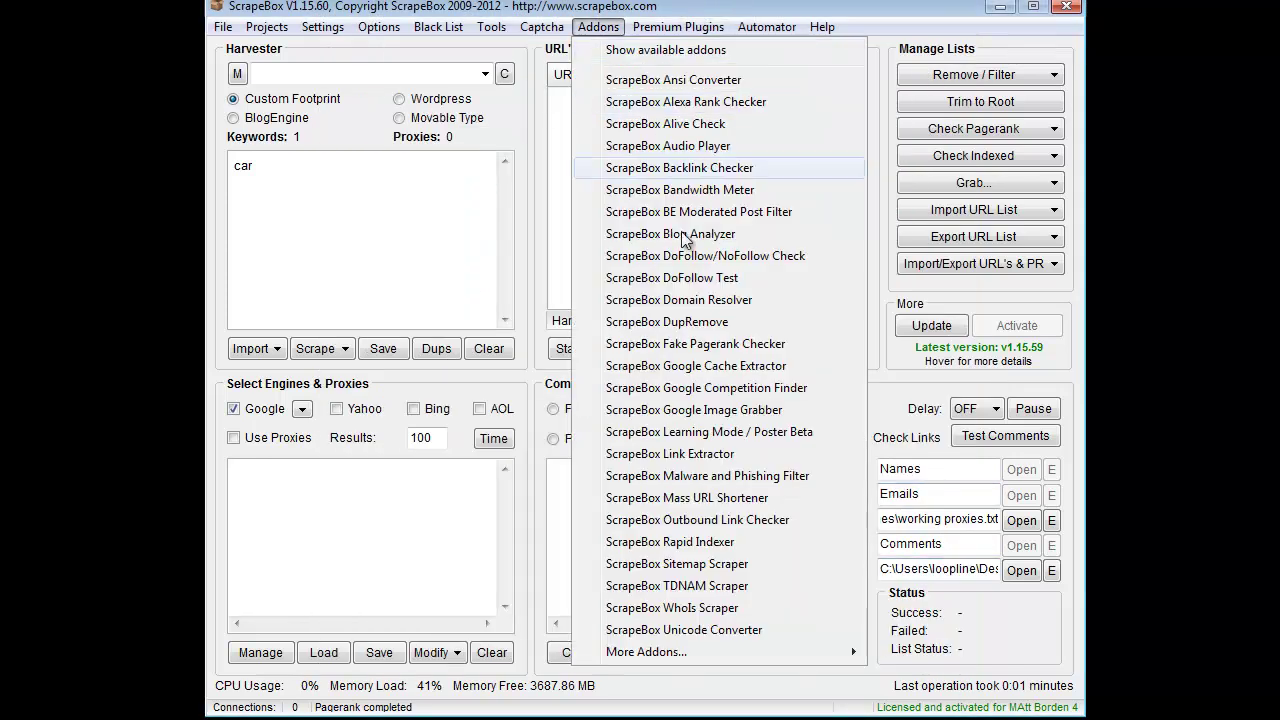
{"action": "left_click", "coordinate": [686, 323]}
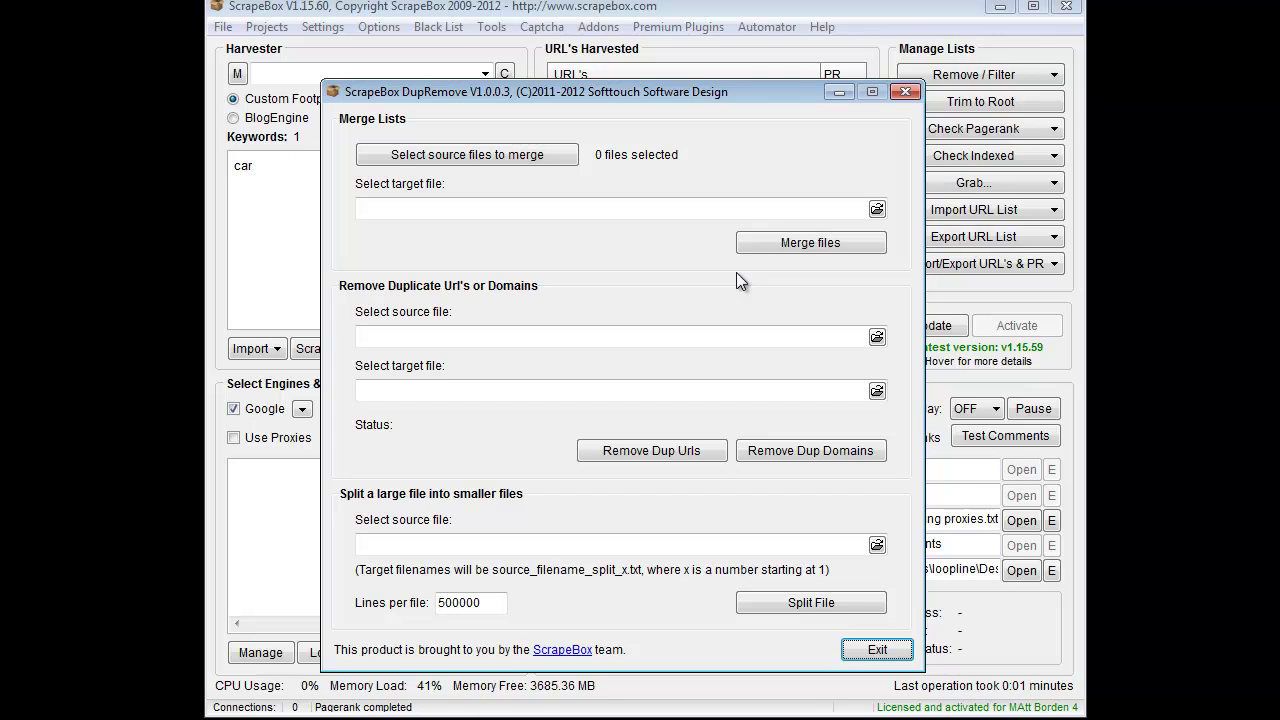
{"action": "left_click_drag", "start_coordinate": [690, 88], "coordinate": [675, 426]}
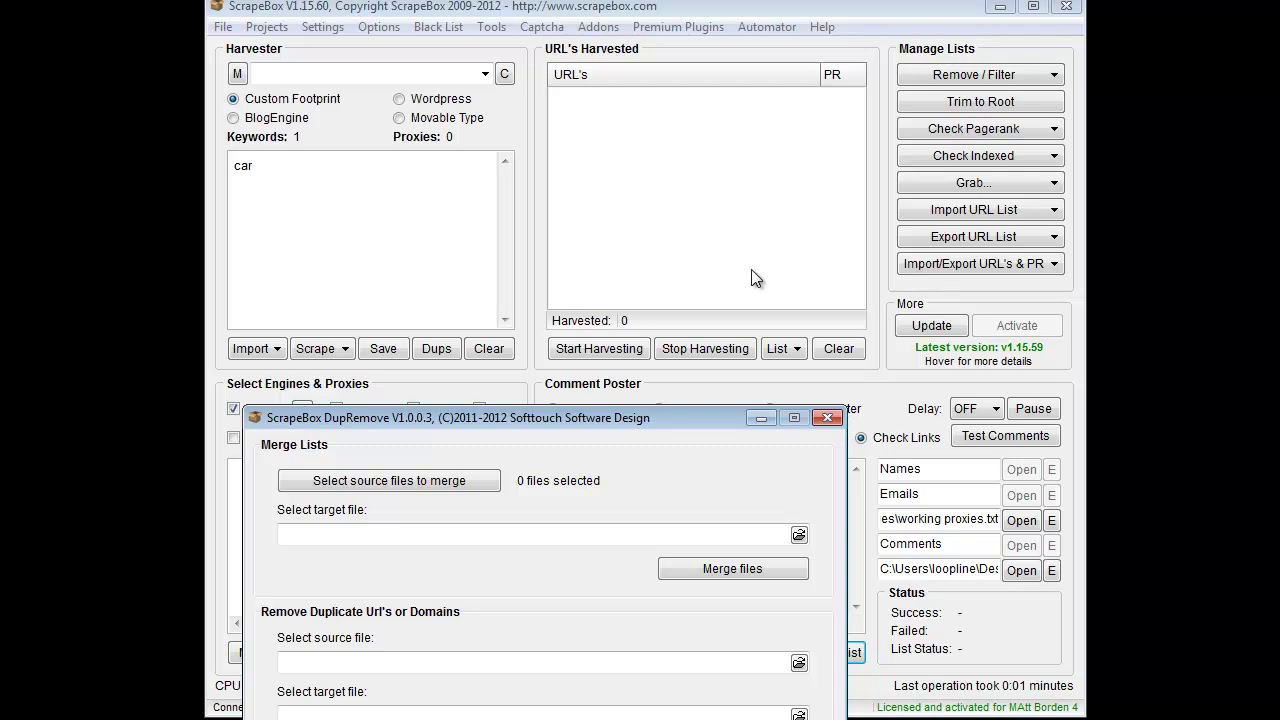
{"action": "left_click_drag", "start_coordinate": [665, 425], "coordinate": [789, 47]}
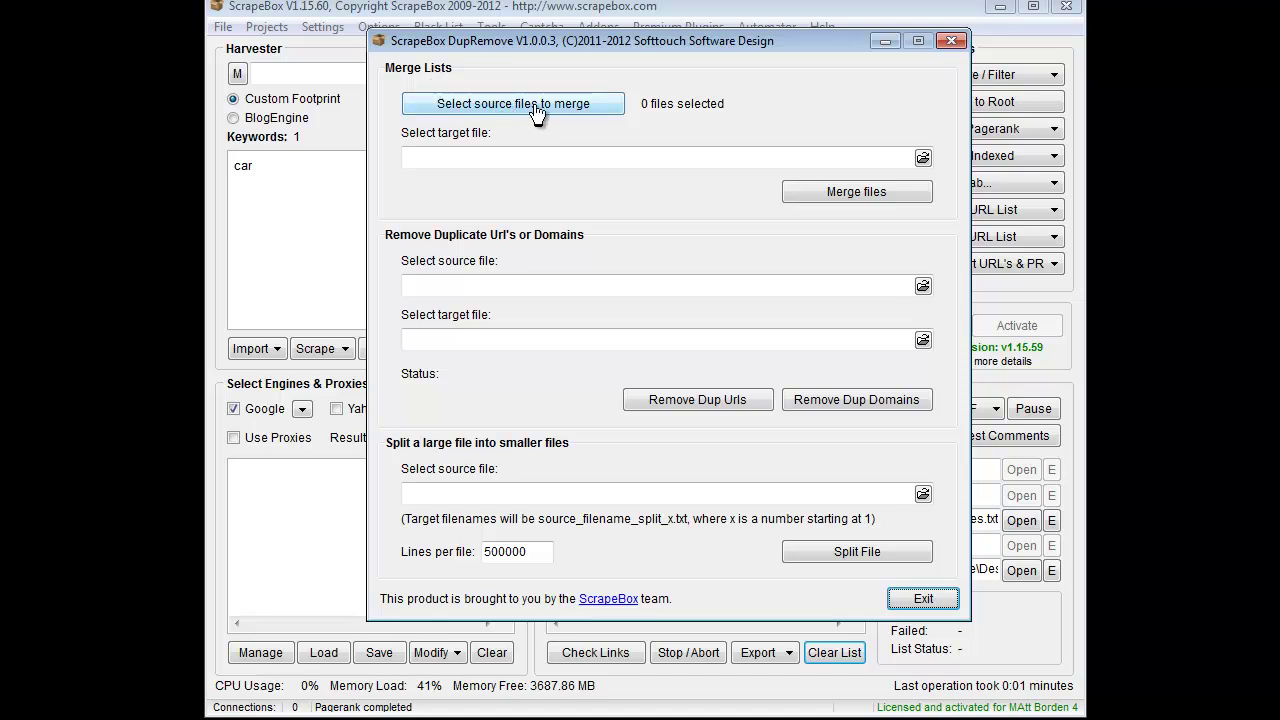
Step: Select the blogs list, failed comments and success comments files in Business\~Vids as the source files to merge
{"action": "left_click", "coordinate": [616, 108]}
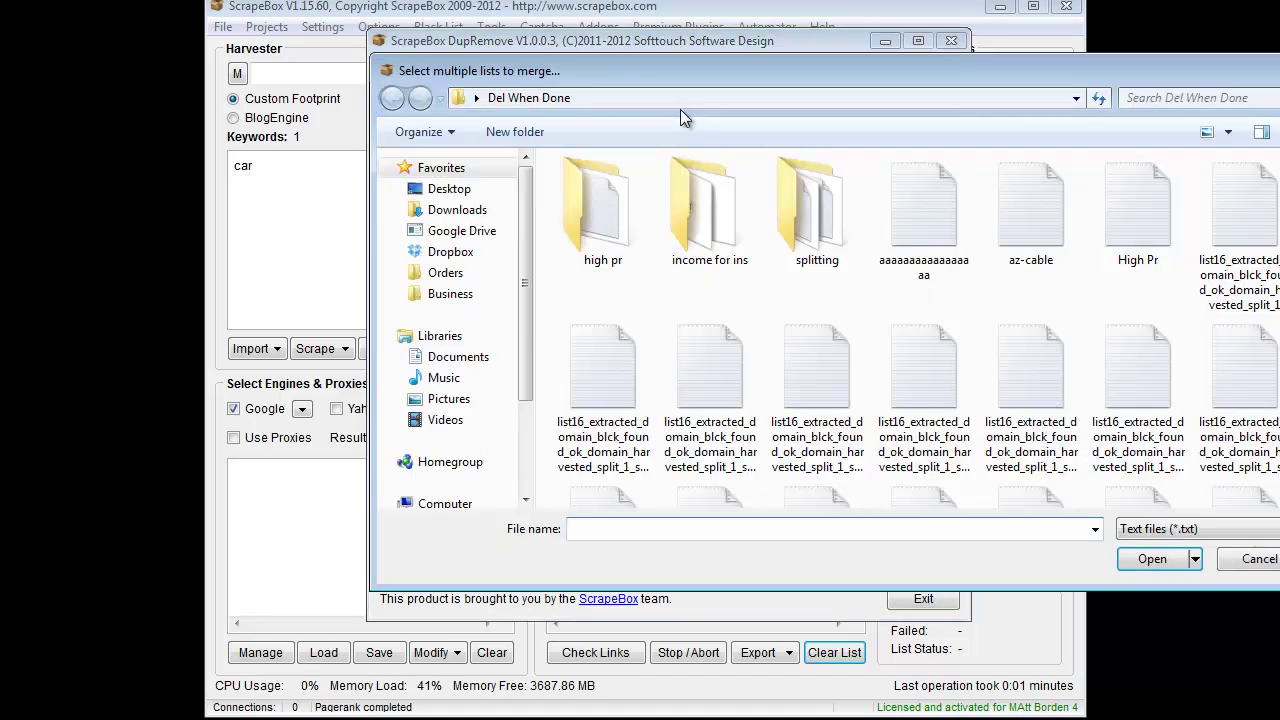
{"action": "left_click", "coordinate": [450, 293]}
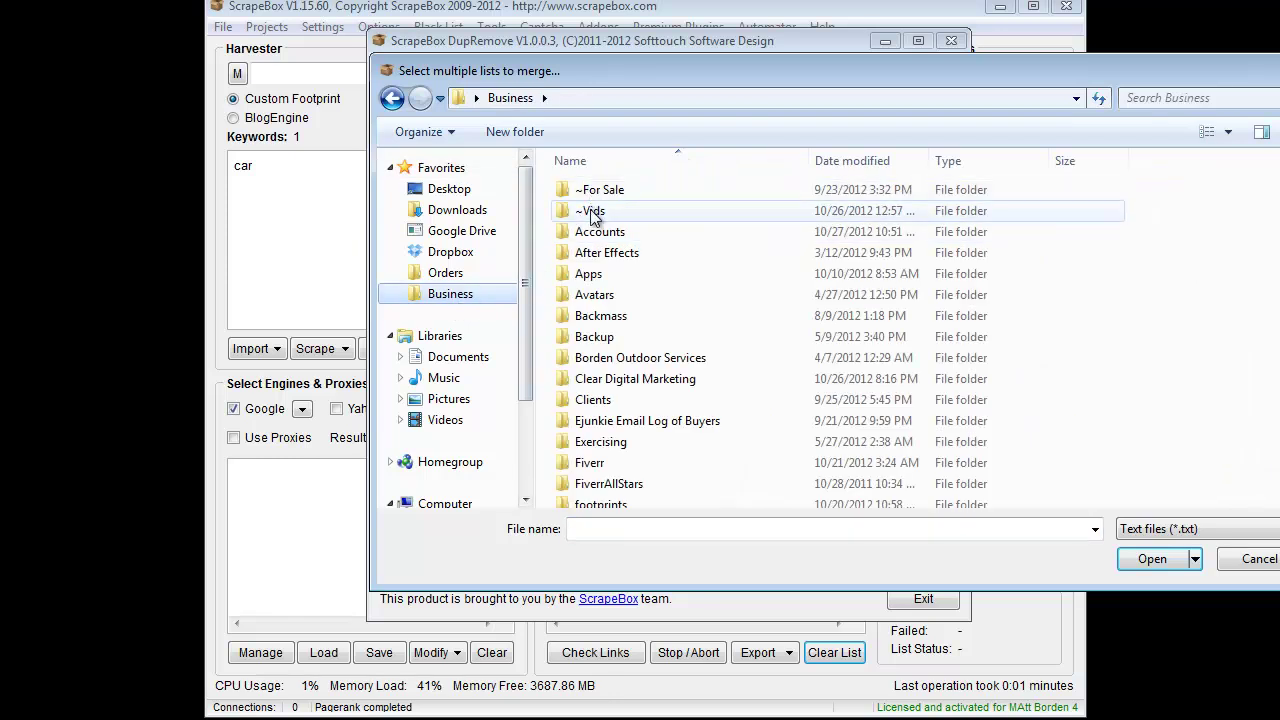
{"action": "double_click", "coordinate": [585, 210]}
{"action": "left_click_drag", "start_coordinate": [655, 274], "coordinate": [600, 204]}
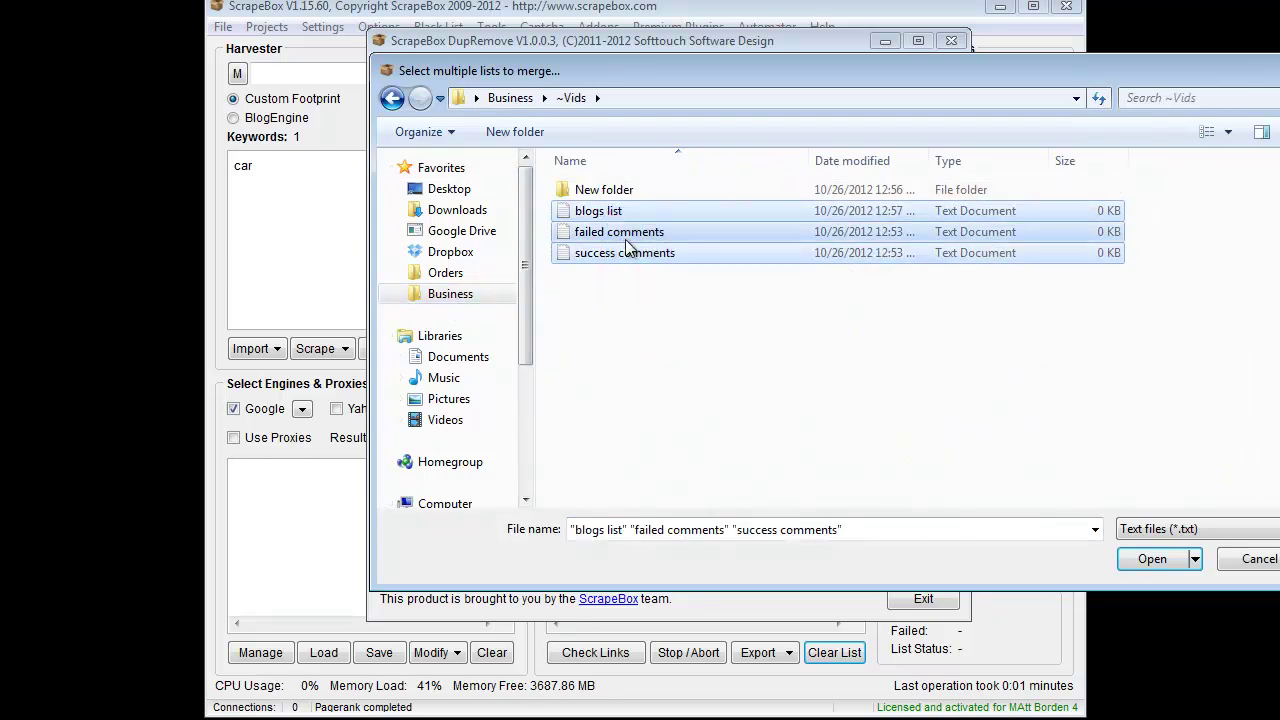
{"action": "left_click", "coordinate": [1148, 559]}
Step: Set the merge target to a new text file named all in the ~Vids folder
{"action": "left_click", "coordinate": [922, 157]}
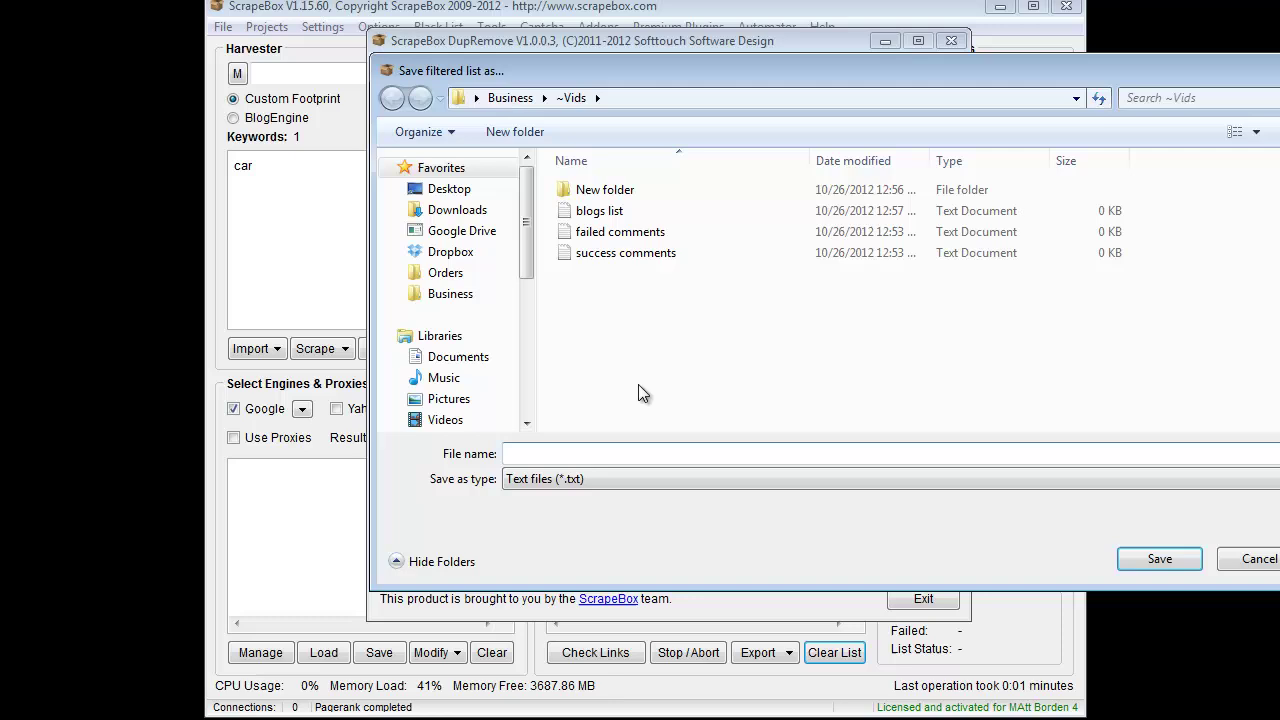
{"action": "type", "text": "all"}
{"action": "left_click", "coordinate": [1157, 559]}
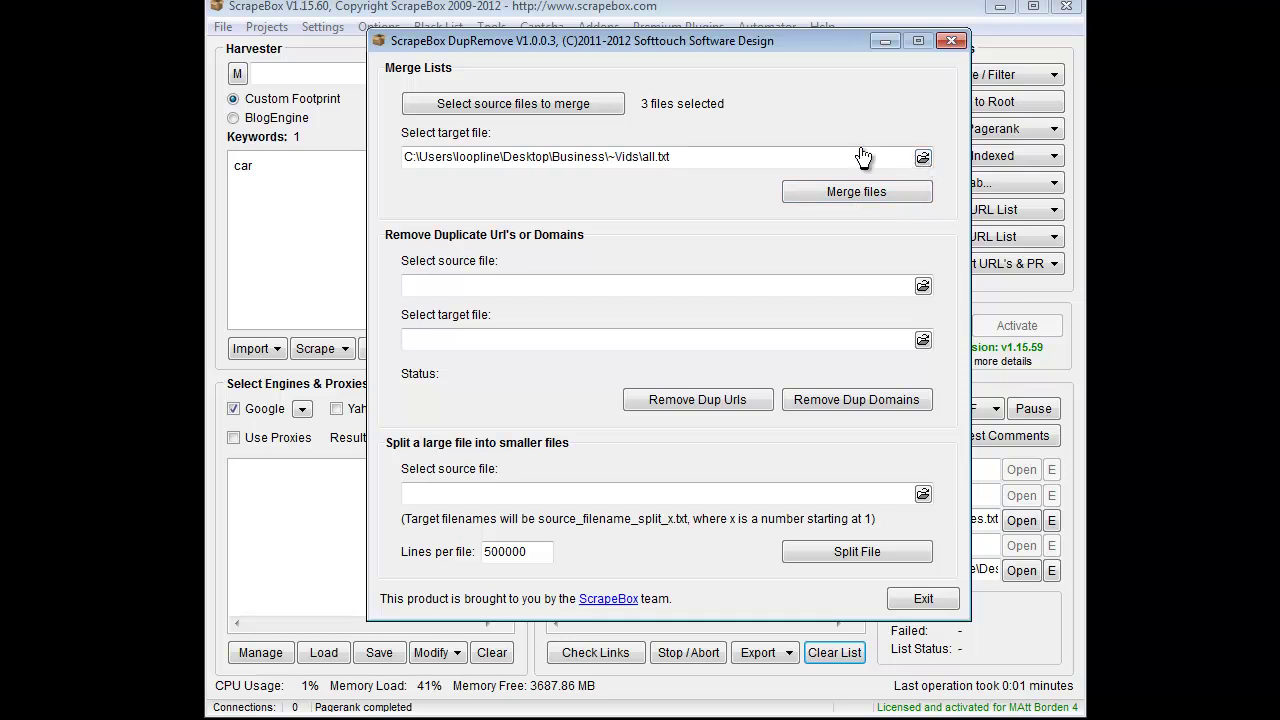
{"action": "left_click", "coordinate": [604, 111]}
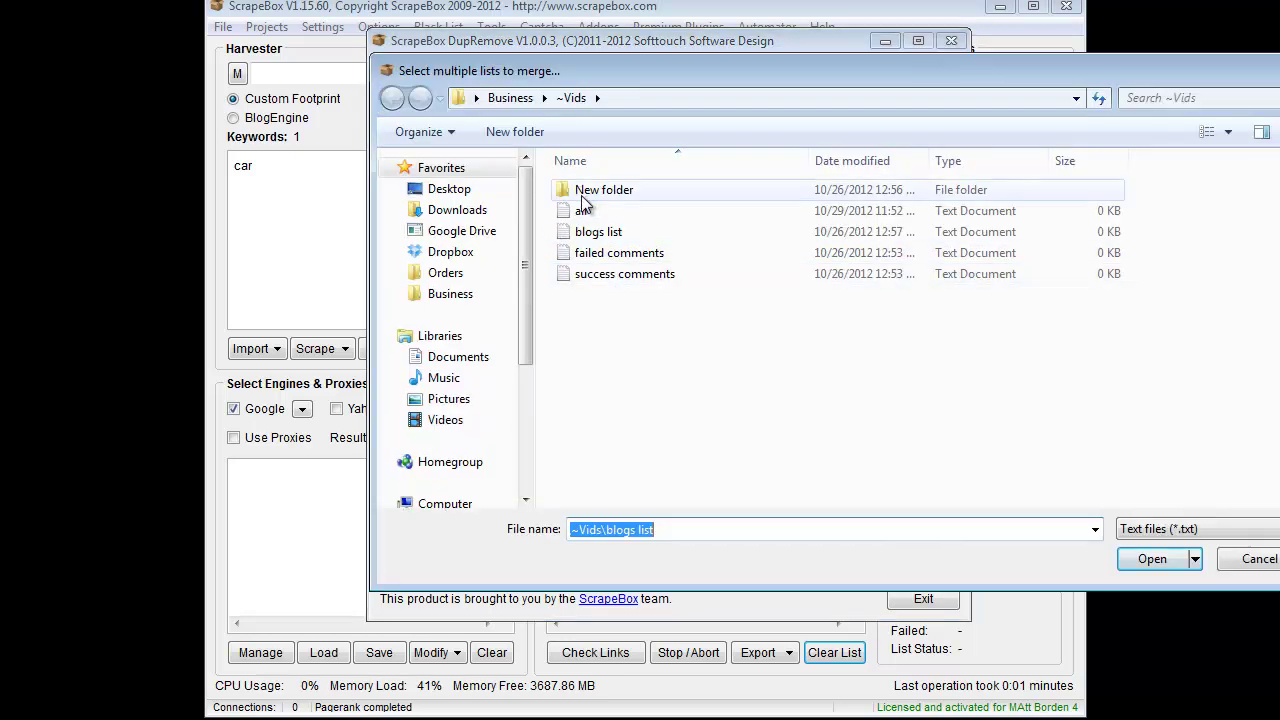
{"action": "left_click", "coordinate": [728, 360]}
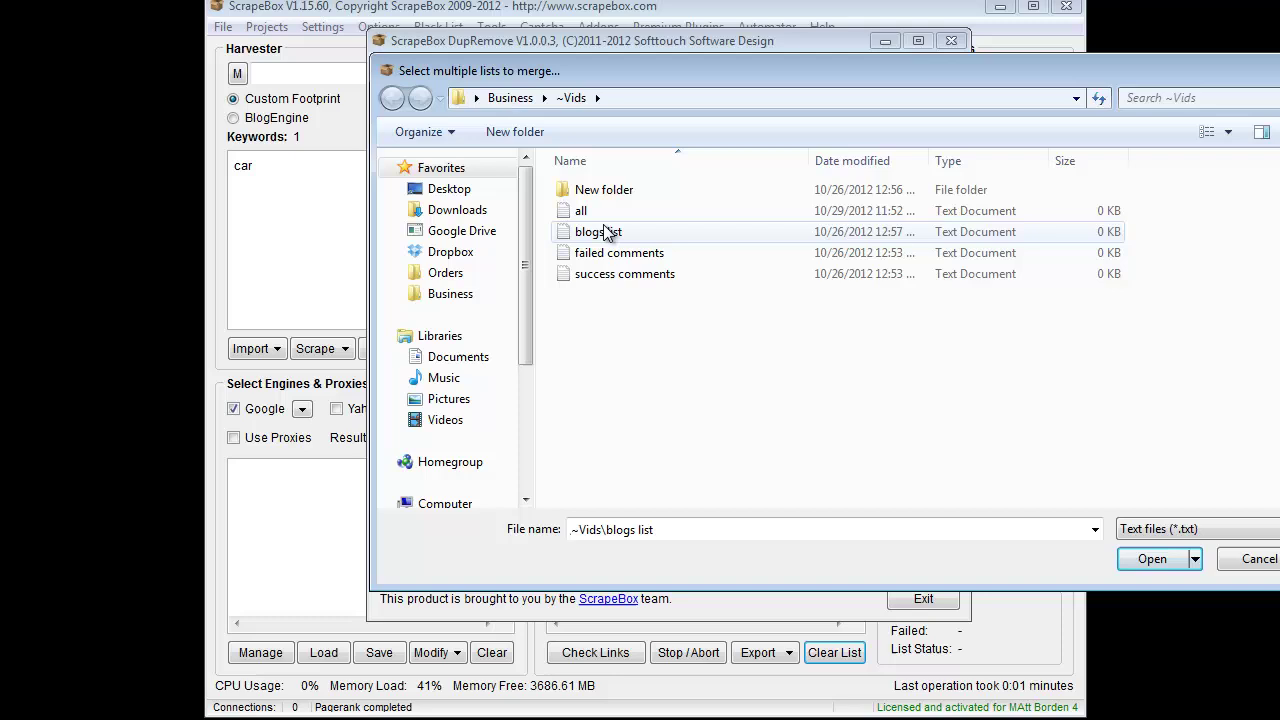
{"action": "left_click", "coordinate": [1258, 559]}
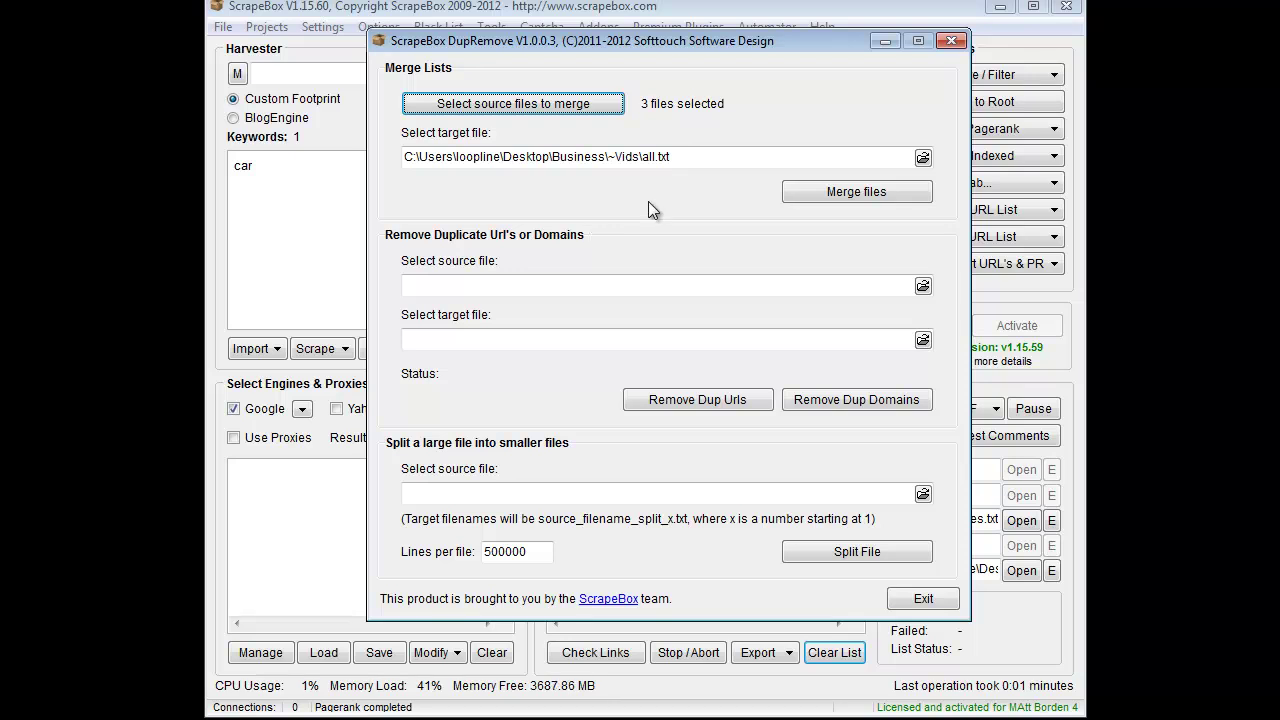
Step: Set all.txt as the source for duplicate removal and a new file named dupe removed as its target
{"action": "left_click", "coordinate": [922, 287]}
{"action": "double_click", "coordinate": [582, 209]}
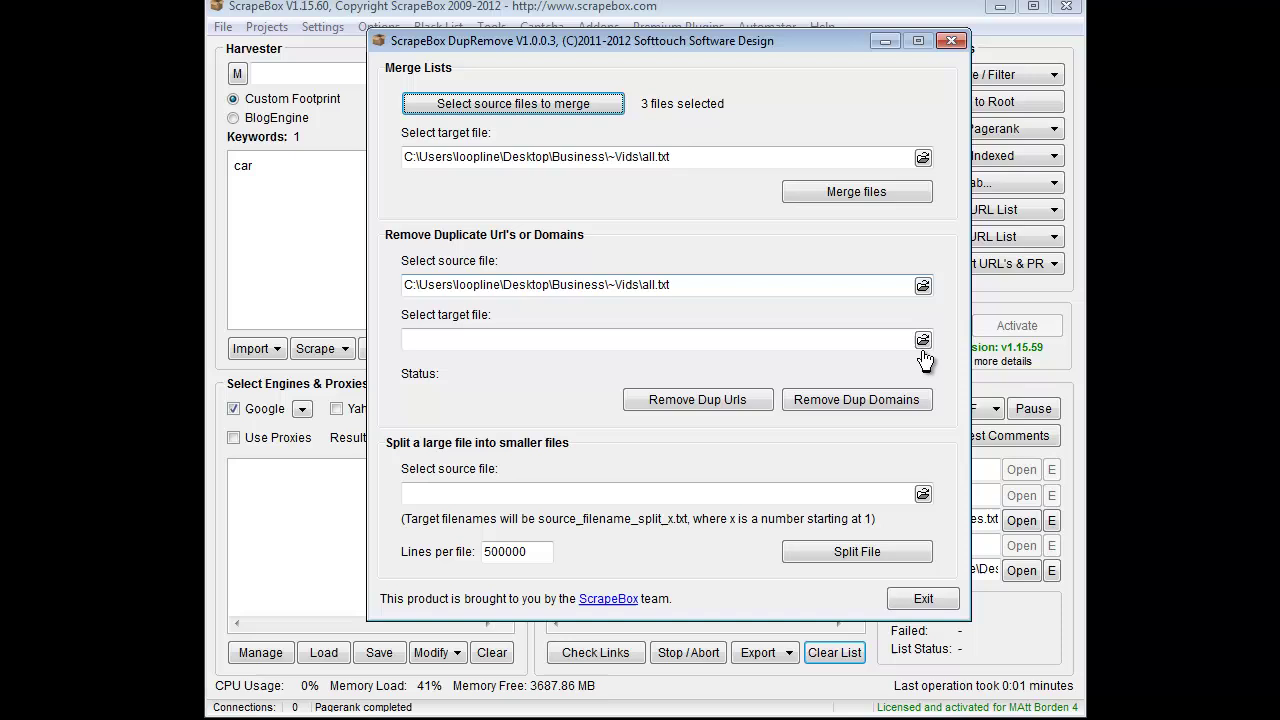
{"action": "left_click", "coordinate": [922, 340]}
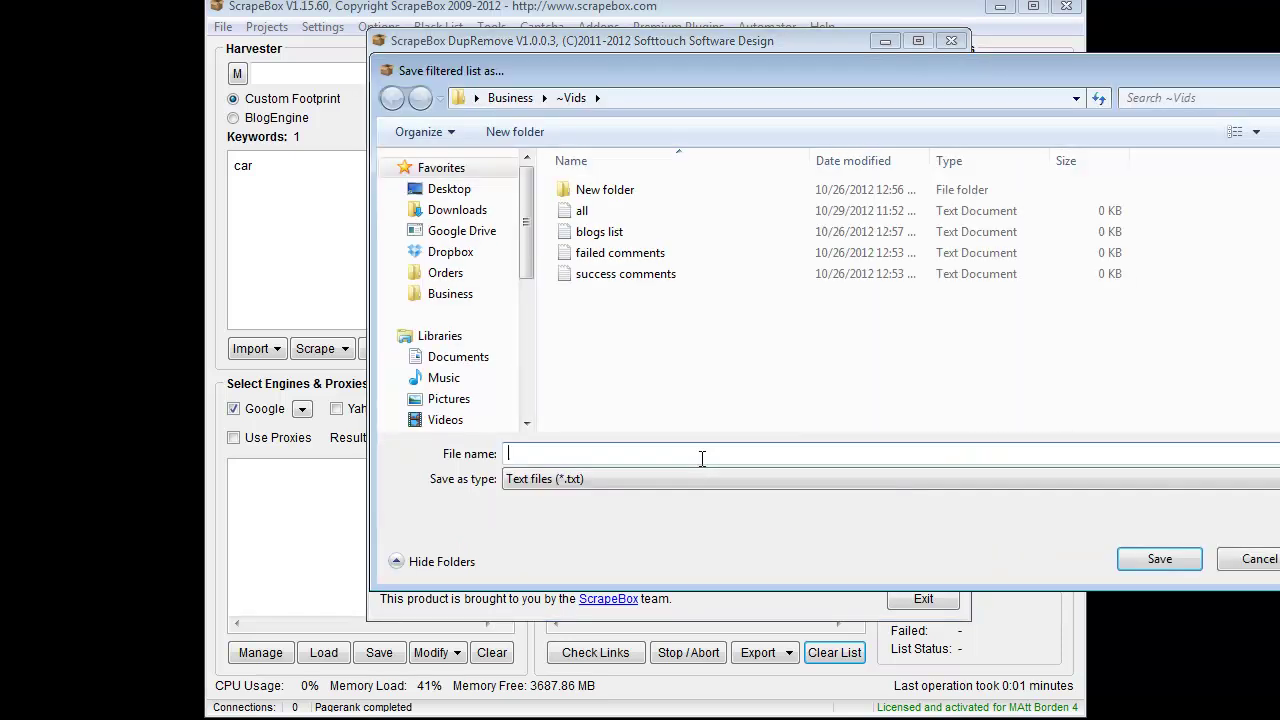
{"action": "type", "text": "dupe removed"}
{"action": "key", "text": "Return"}
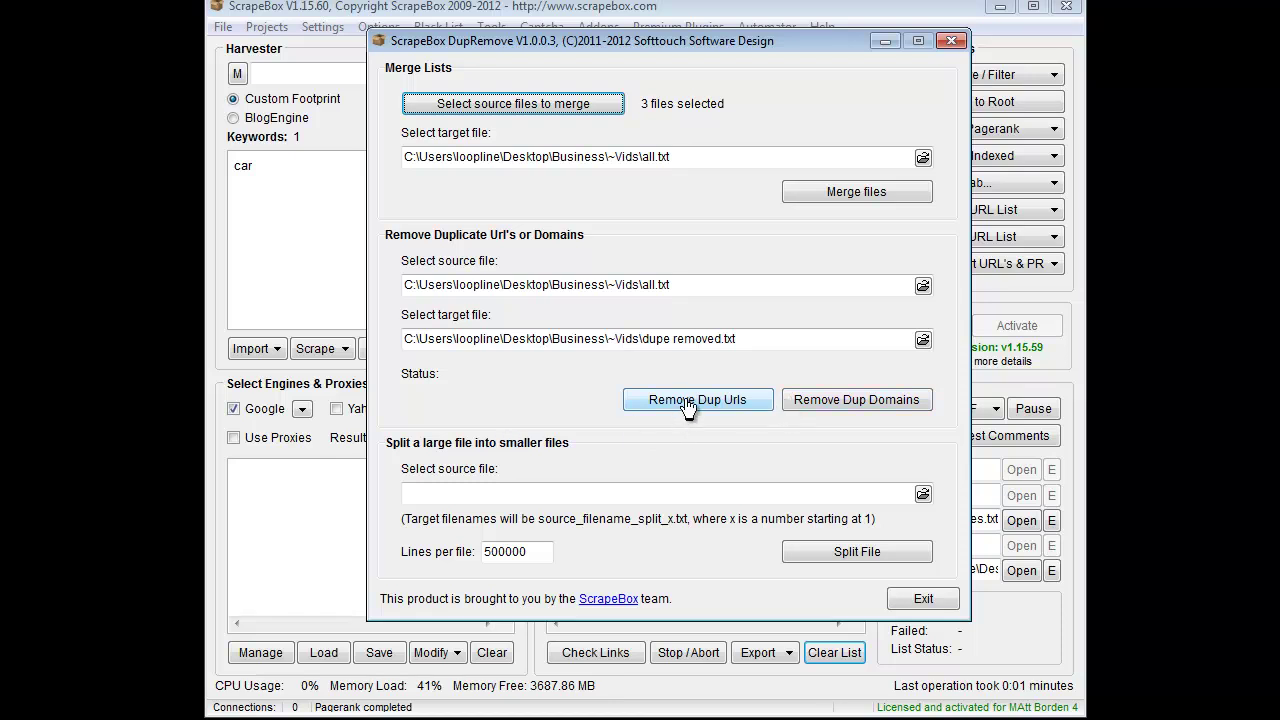
Step: Choose all.txt from the ~Vids folder as the source file to split into smaller files
{"action": "left_click_drag", "start_coordinate": [713, 41], "coordinate": [615, 56]}
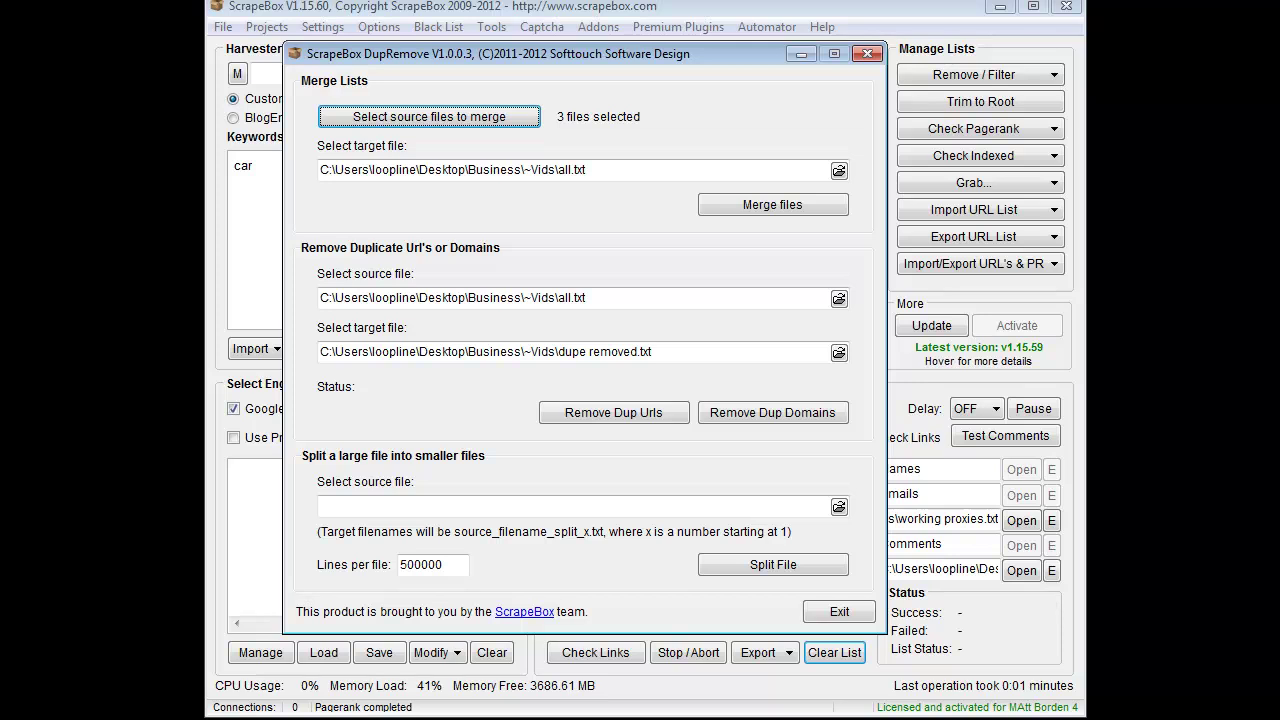
{"action": "left_click_drag", "start_coordinate": [447, 564], "coordinate": [312, 570]}
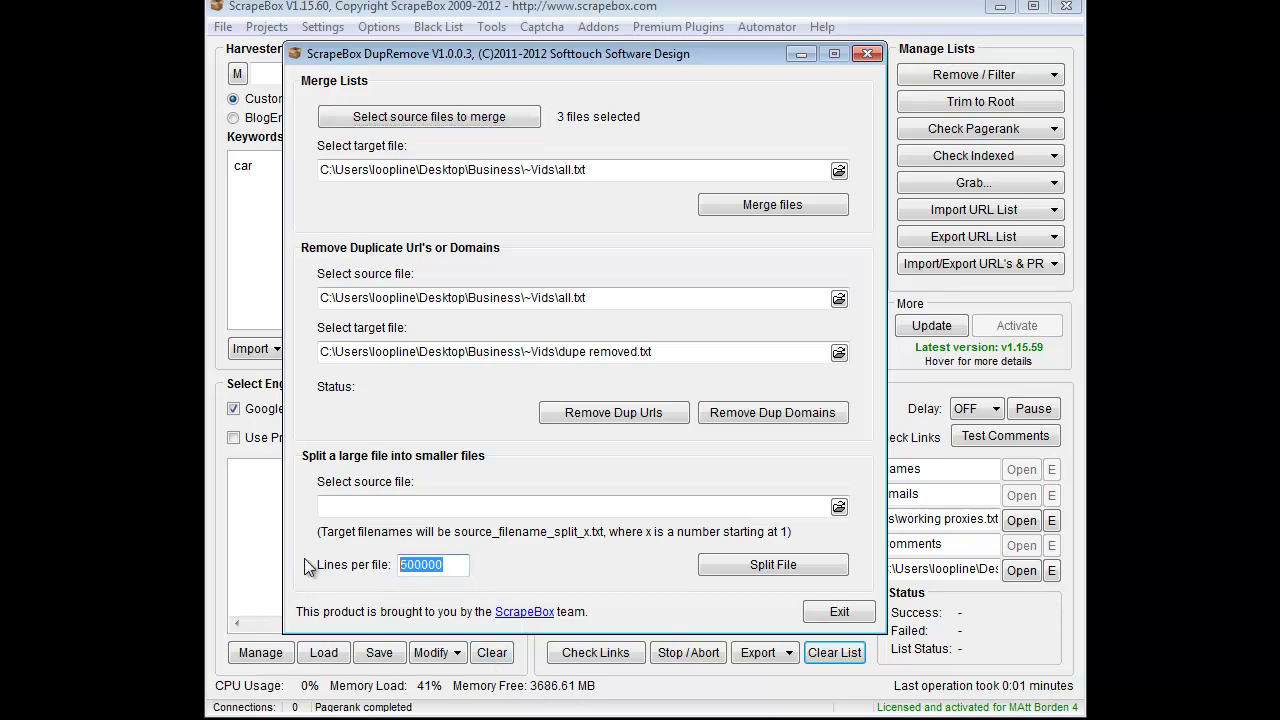
{"action": "left_click", "coordinate": [421, 565]}
{"action": "left_click", "coordinate": [838, 507]}
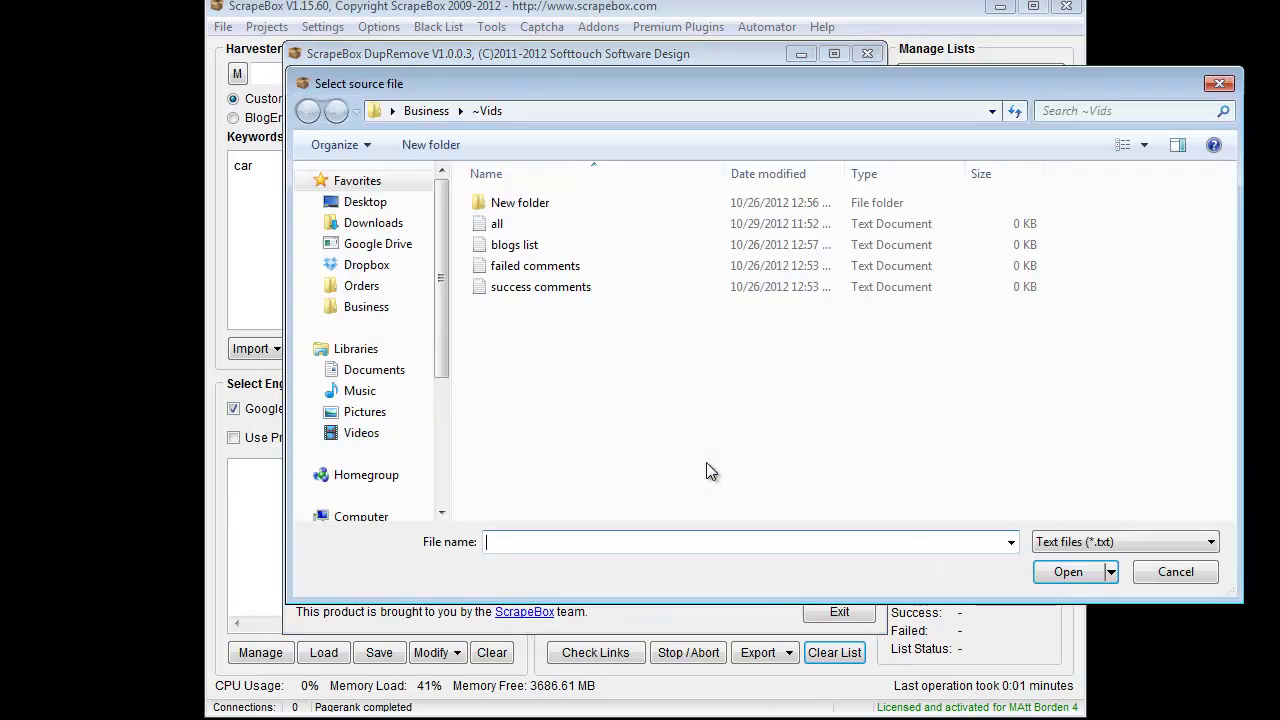
{"action": "double_click", "coordinate": [508, 224]}
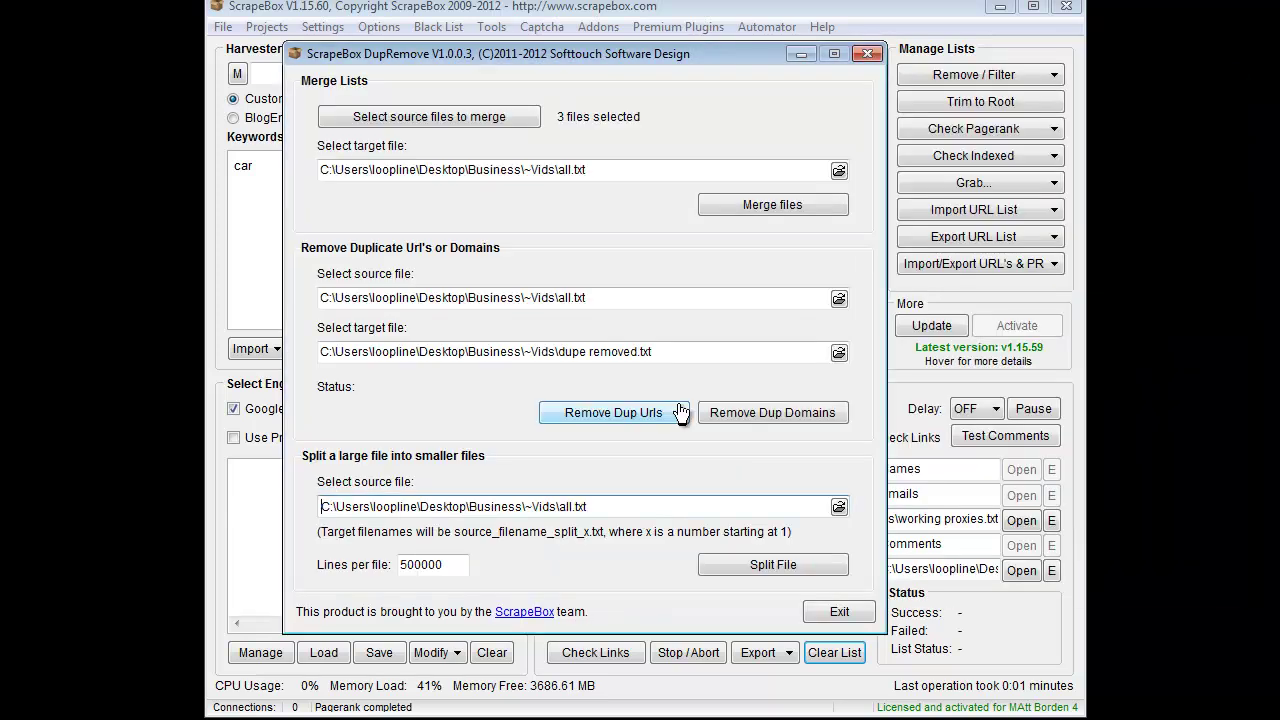
{"action": "left_click", "coordinate": [839, 506]}
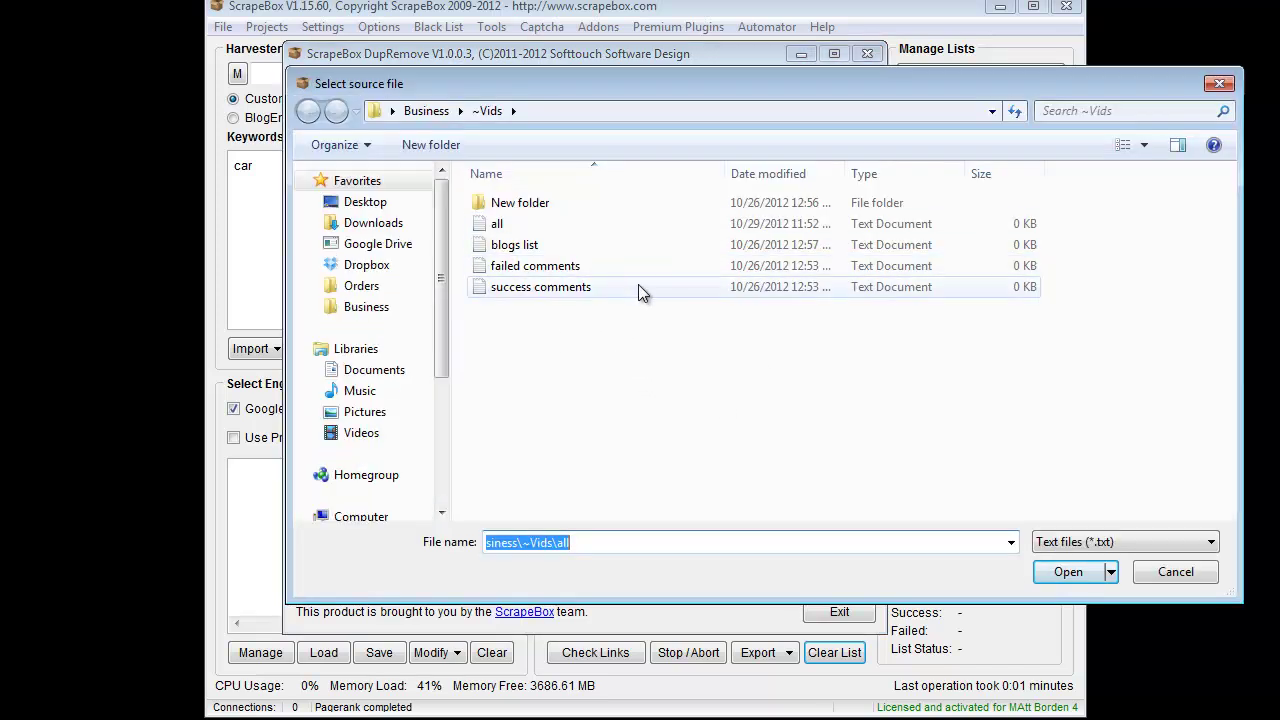
{"action": "left_click", "coordinate": [1176, 571]}
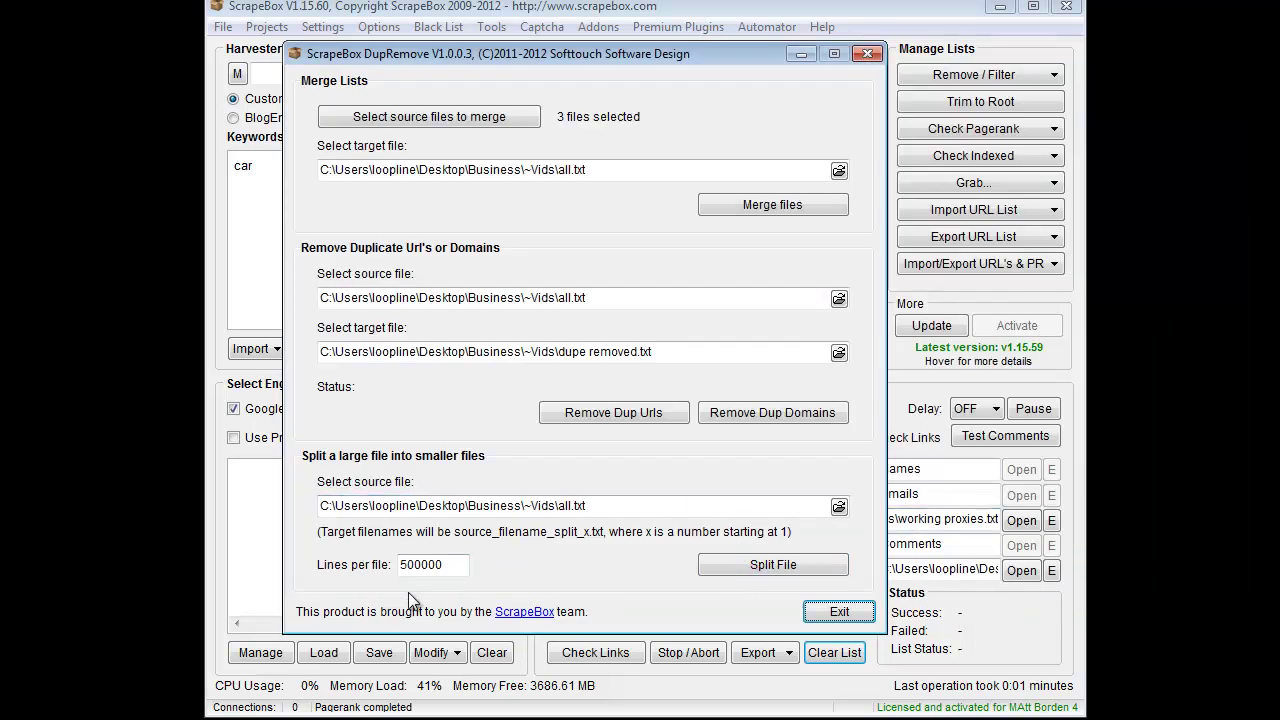
Step: Set the lines per file for the split to 100
{"action": "left_click", "coordinate": [461, 564]}
{"action": "left_click_drag", "start_coordinate": [461, 564], "coordinate": [218, 544]}
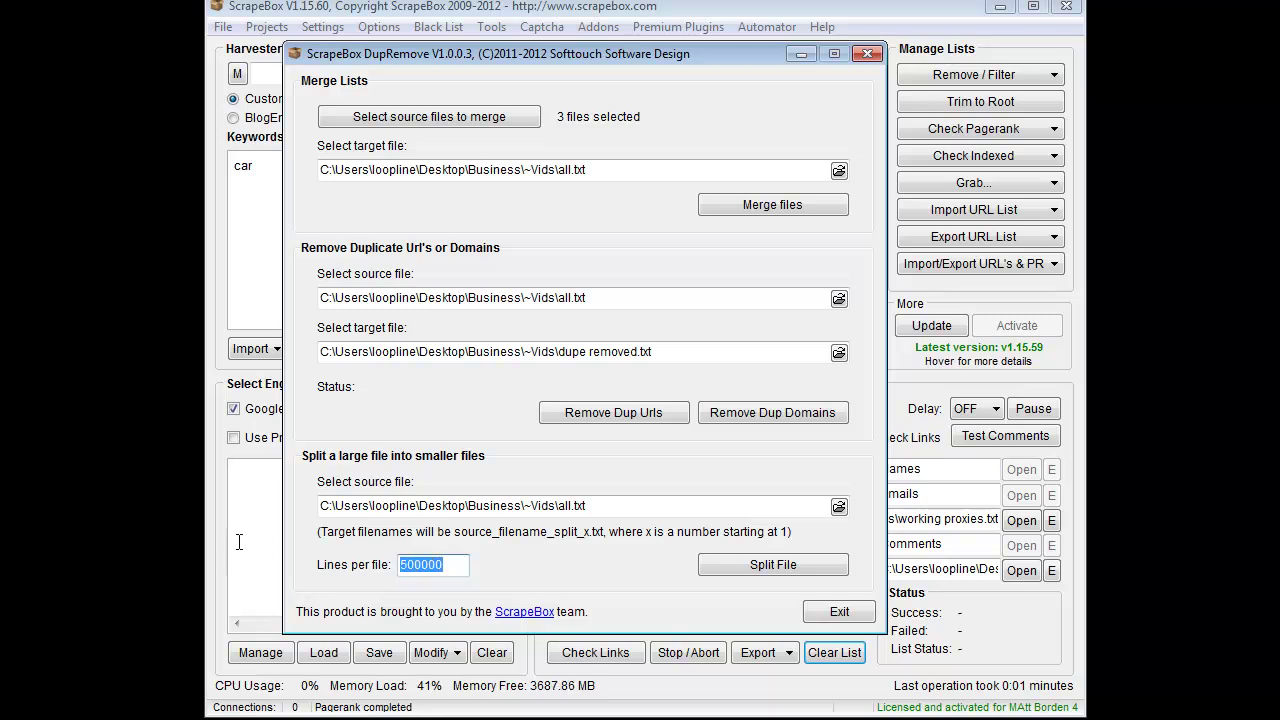
{"action": "type", "text": "100"}
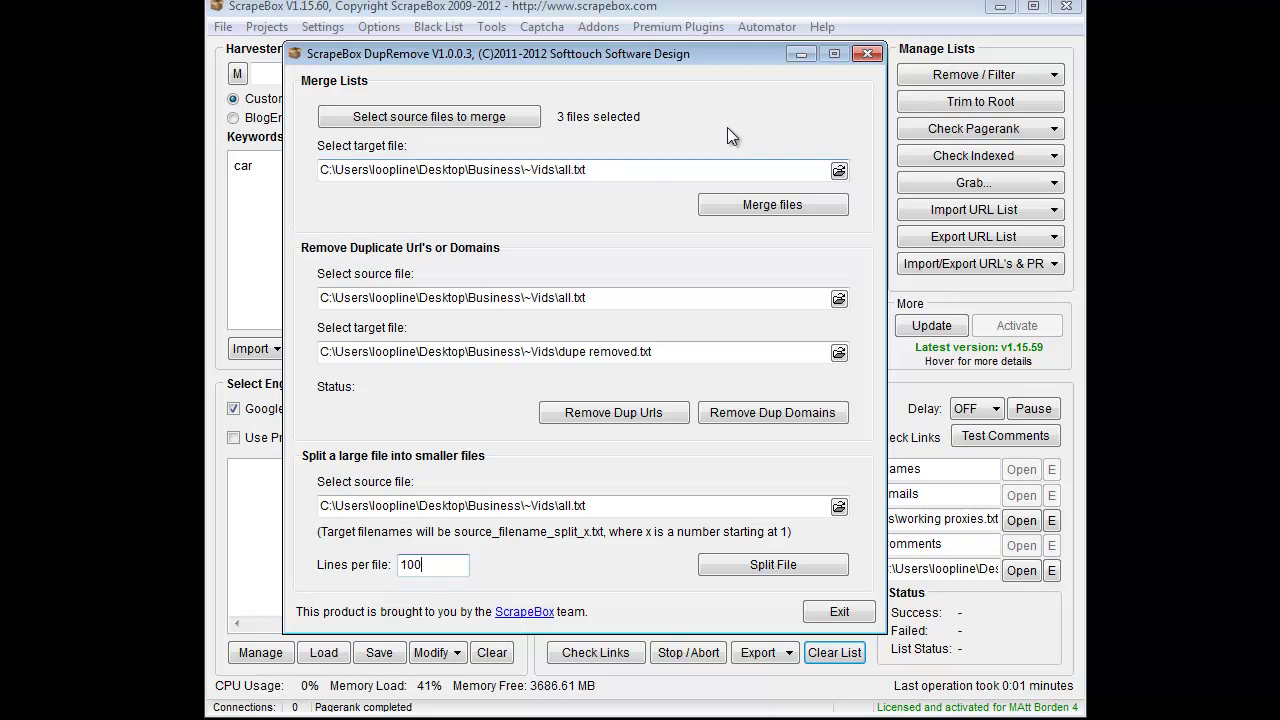
{"action": "left_click_drag", "start_coordinate": [718, 57], "coordinate": [378, 63]}
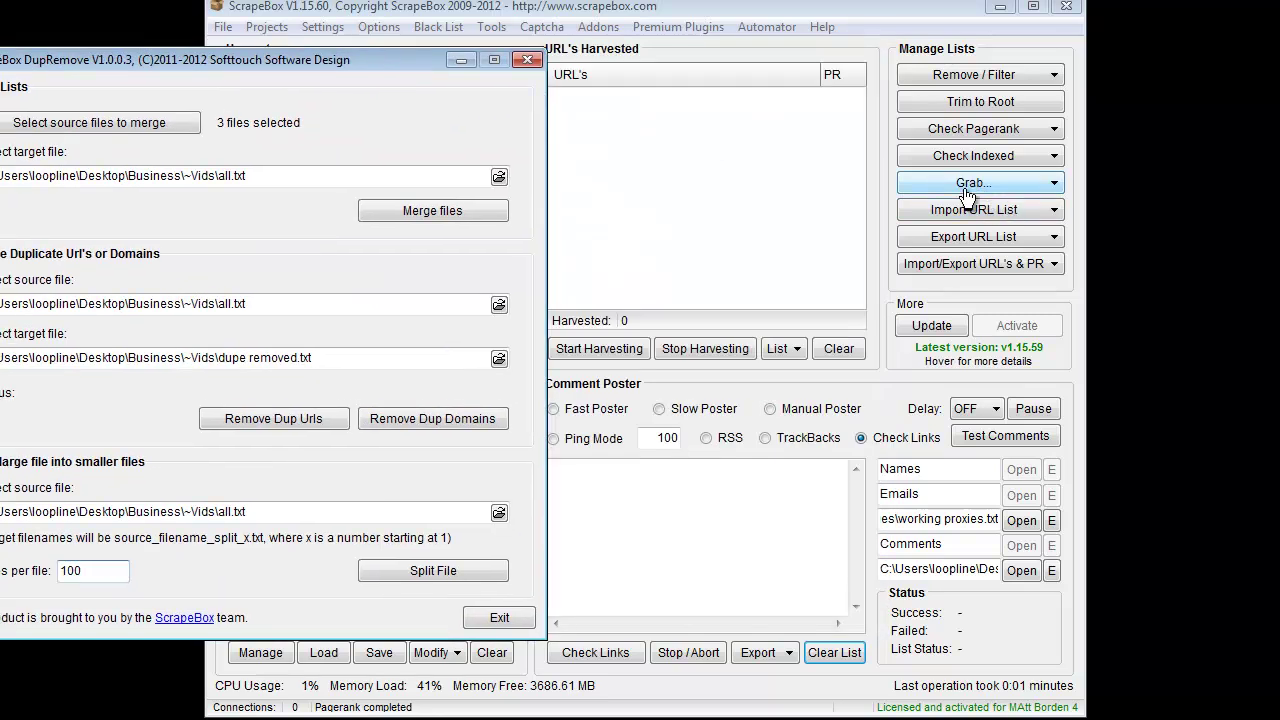
{"action": "left_click_drag", "start_coordinate": [342, 62], "coordinate": [548, 35]}
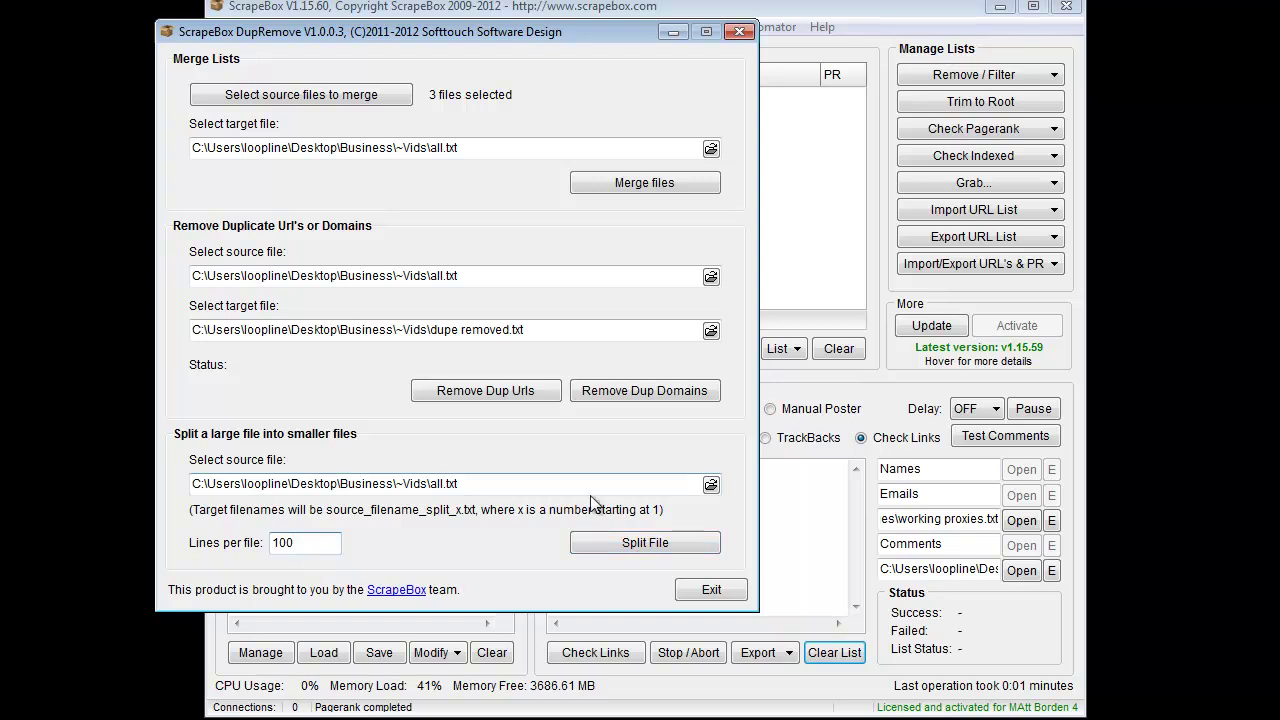
{"action": "left_click_drag", "start_coordinate": [488, 31], "coordinate": [656, 34]}
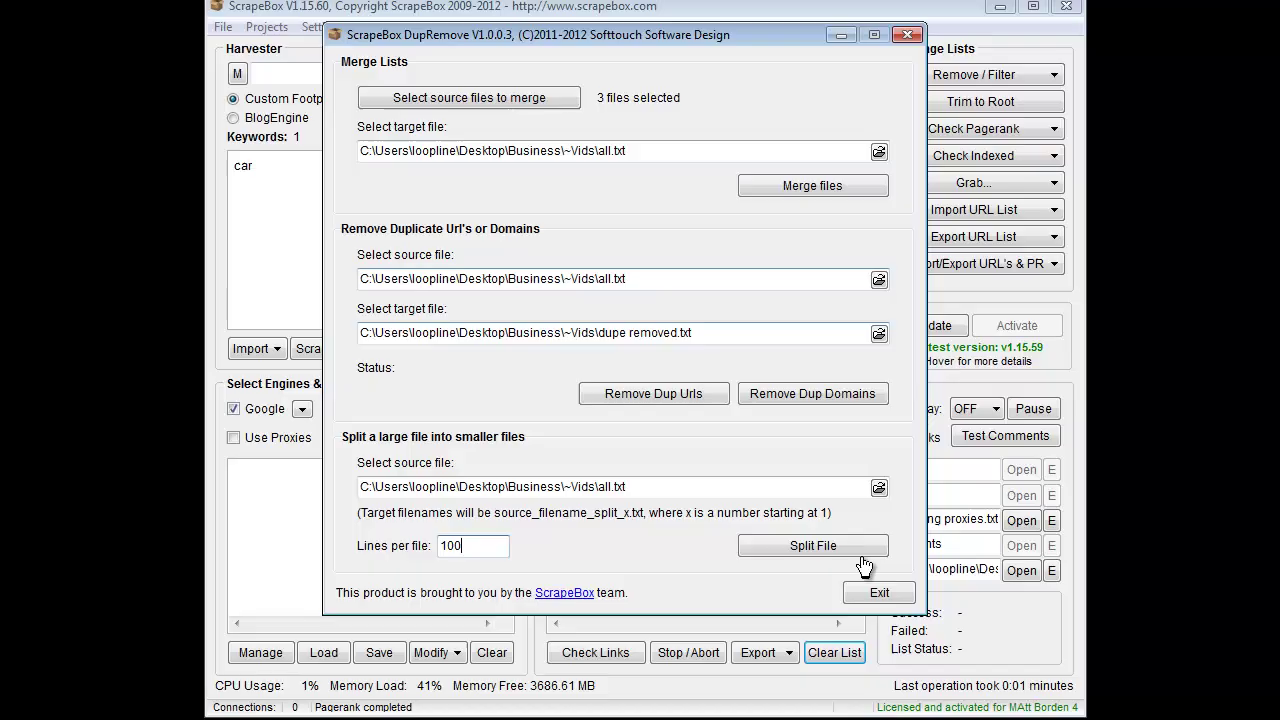